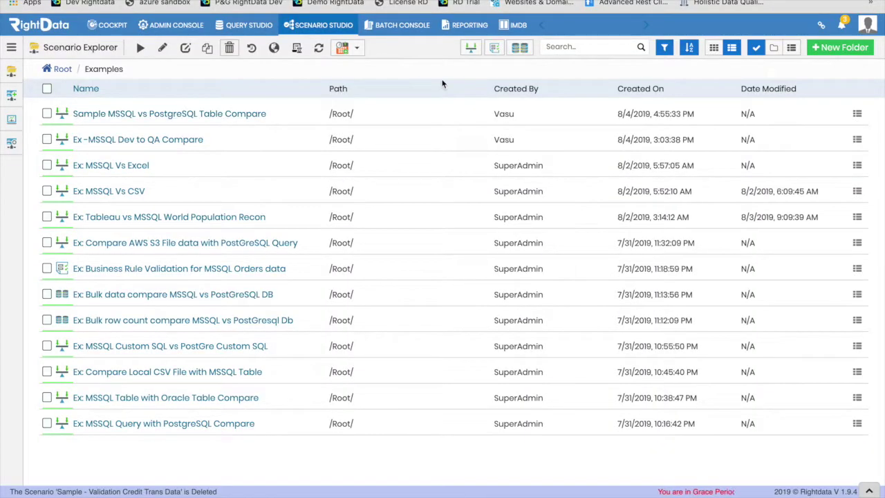
- Create a new validation scenario from the Examples folder in Scenario Explorer
{"action": "left_click", "coordinate": [495, 50]}
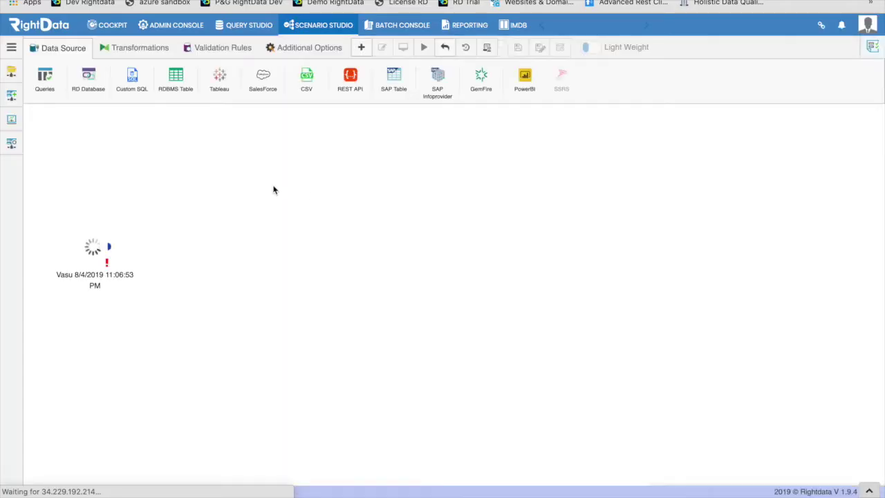
- Name and describe the scenario 'Sample - Validation Credit Trans Data'
{"action": "double_click", "coordinate": [100, 248]}
{"action": "double_click", "coordinate": [466, 155]}
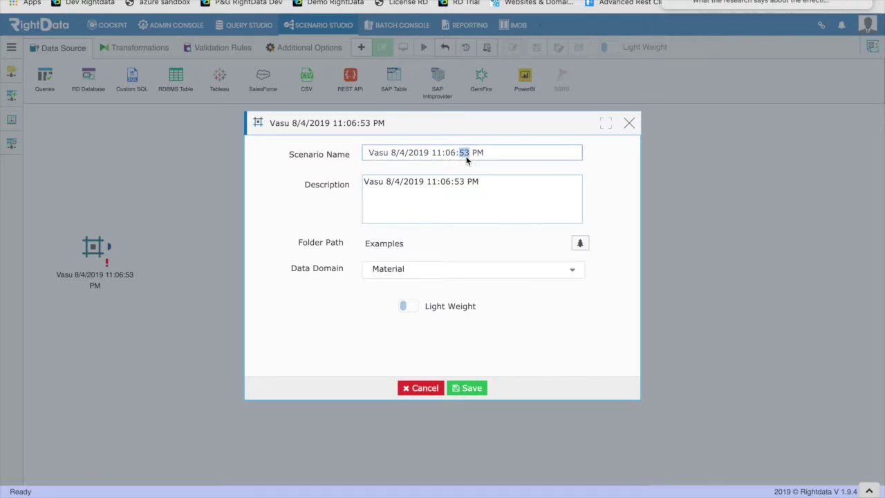
{"action": "key", "text": "ctrl+a"}
{"action": "type", "text": "Sample - Validation Credit Trans Data"}
{"action": "key", "text": "ctrl+a"}
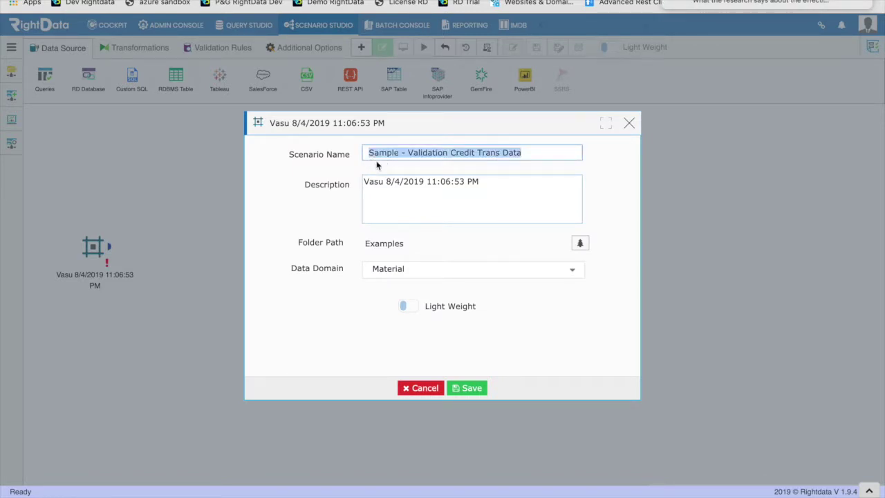
{"action": "key", "text": "Tab"}
{"action": "key", "text": "ctrl+a"}
{"action": "type", "text": "Sample - Validation Credit Trans Data"}
{"action": "left_click", "coordinate": [365, 126]}
{"action": "type", "text": "Sample - Validation Credit Trans Data"}
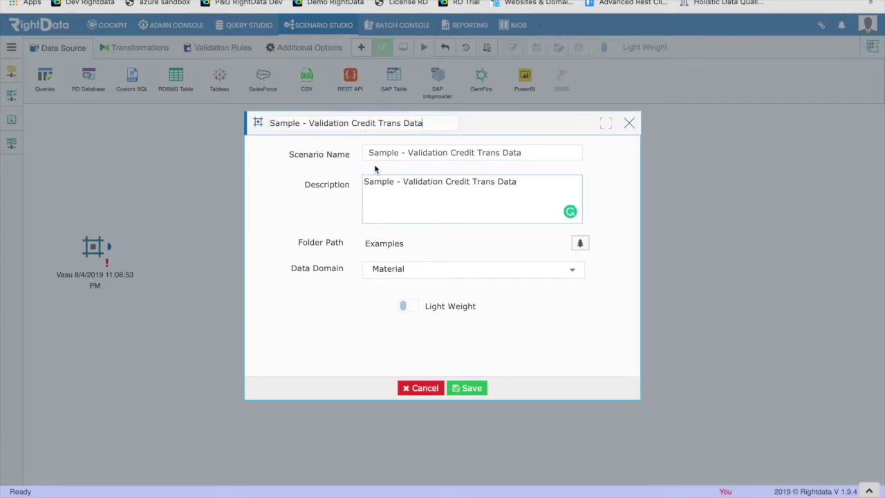
- Set the data domain to Orders and save the scenario properties
{"action": "left_click", "coordinate": [462, 274]}
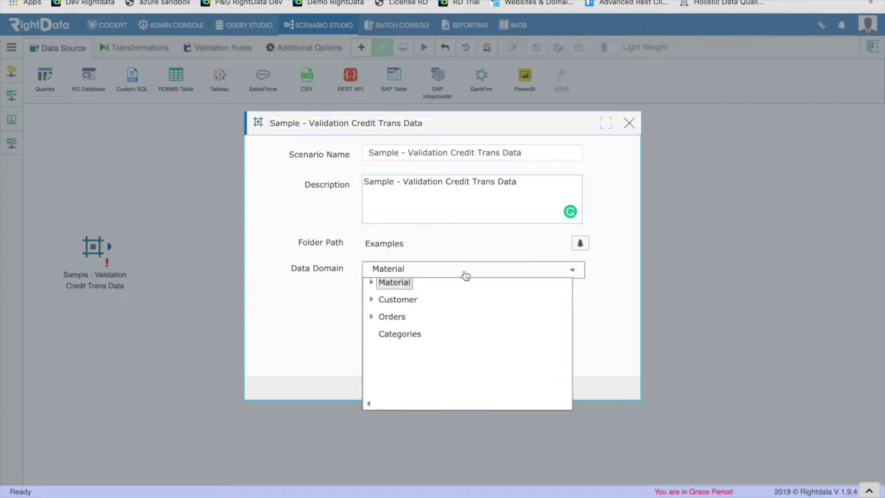
{"action": "left_click", "coordinate": [392, 320]}
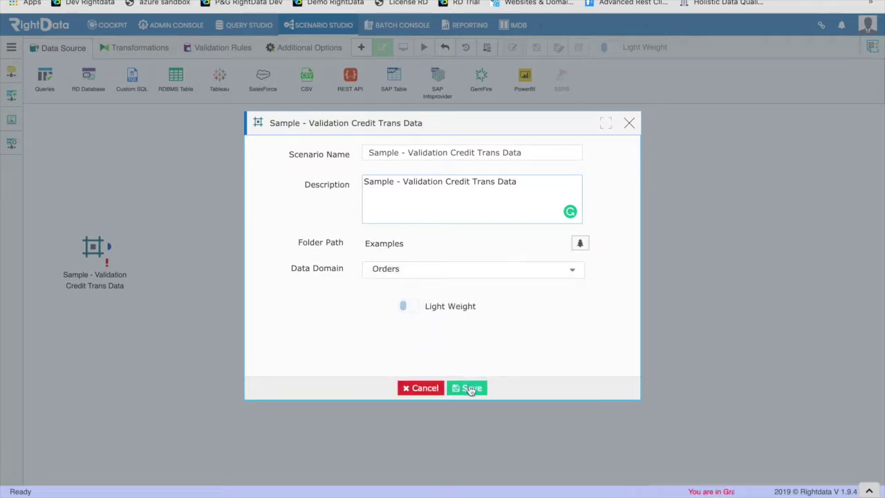
{"action": "left_click", "coordinate": [470, 388]}
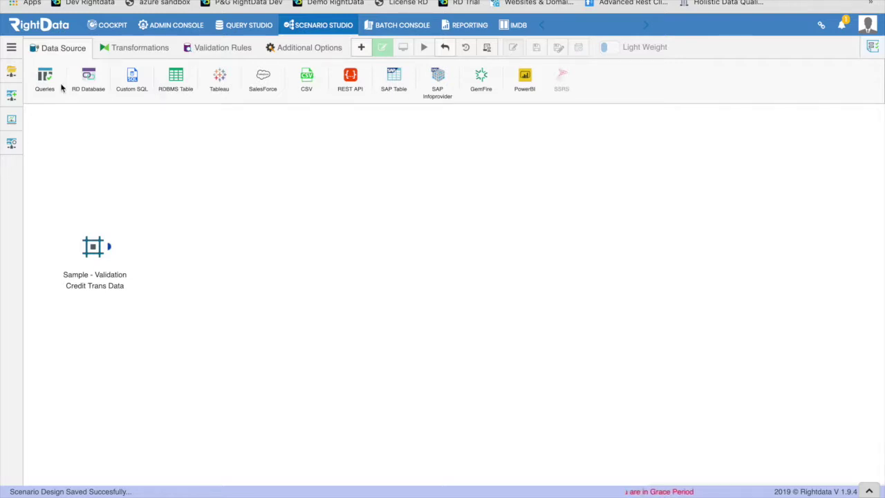
- Add an RD Database source reading the Latest Session of 'Ex: Post Processing of CSV File'
{"action": "left_click_drag", "start_coordinate": [88, 75], "coordinate": [225, 246]}
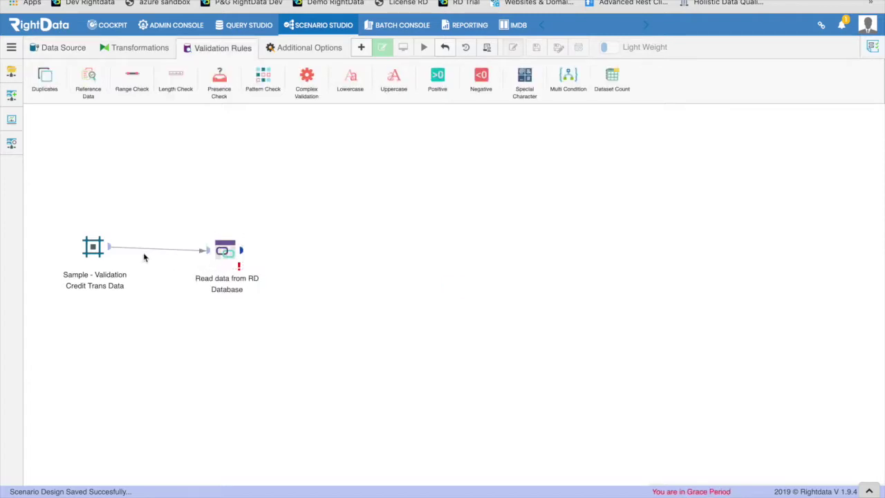
{"action": "double_click", "coordinate": [221, 246]}
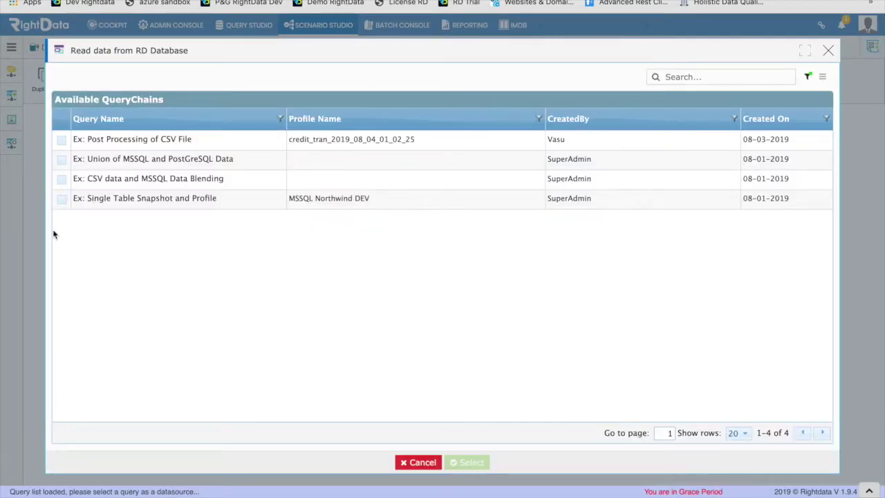
{"action": "left_click", "coordinate": [62, 141]}
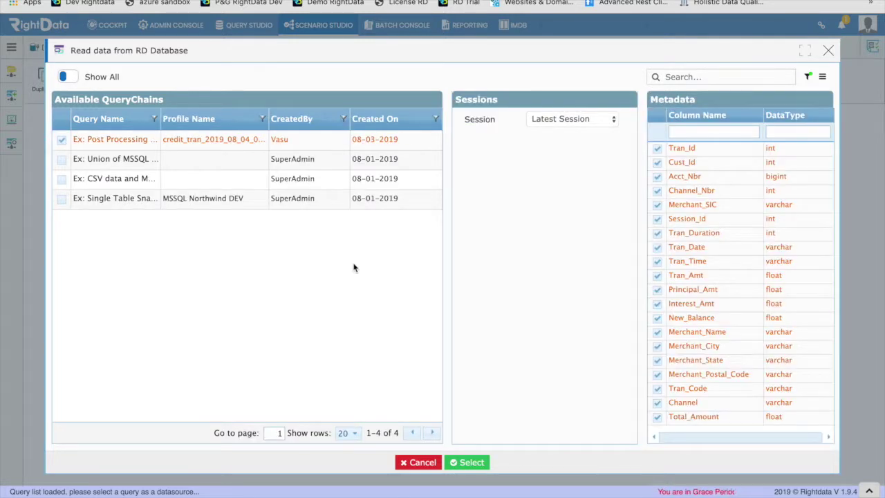
{"action": "left_click", "coordinate": [565, 122]}
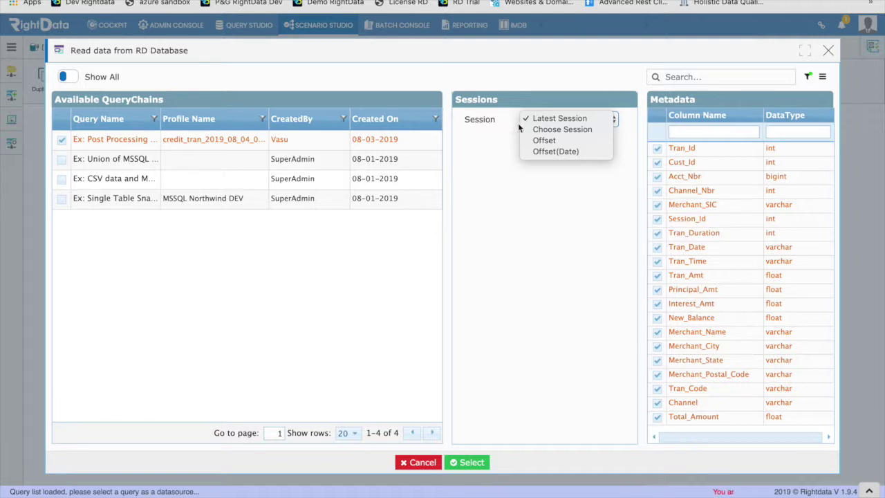
{"action": "left_click", "coordinate": [503, 125]}
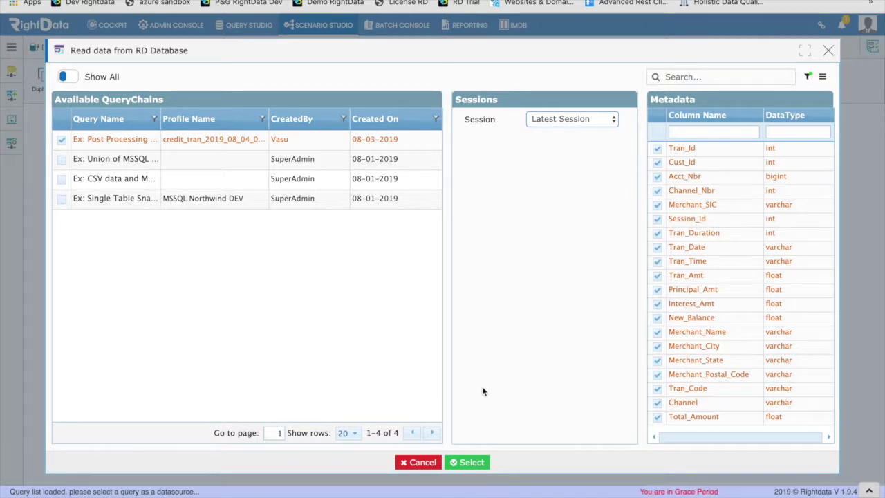
{"action": "left_click", "coordinate": [479, 463]}
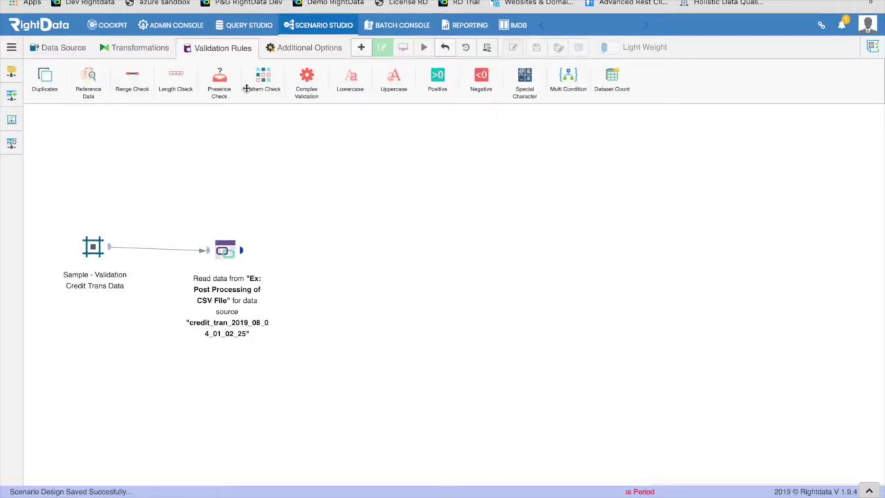
{"action": "left_click", "coordinate": [144, 50]}
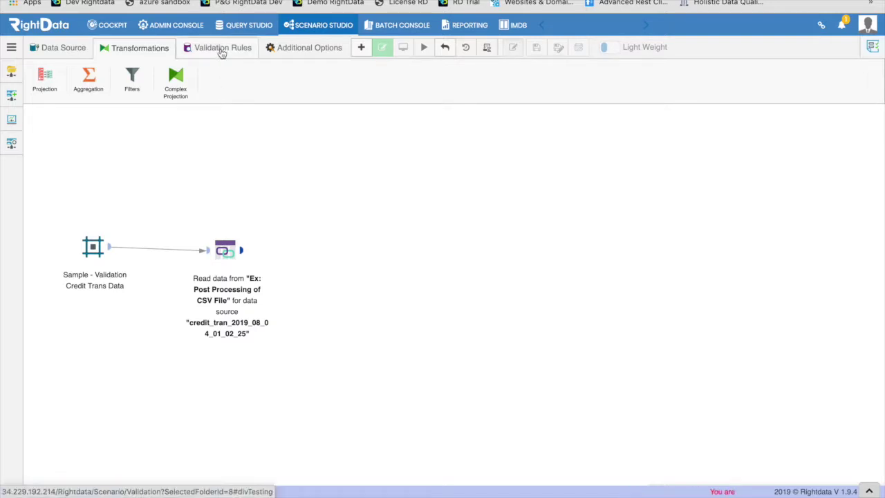
{"action": "left_click_drag", "start_coordinate": [230, 257], "coordinate": [230, 245]}
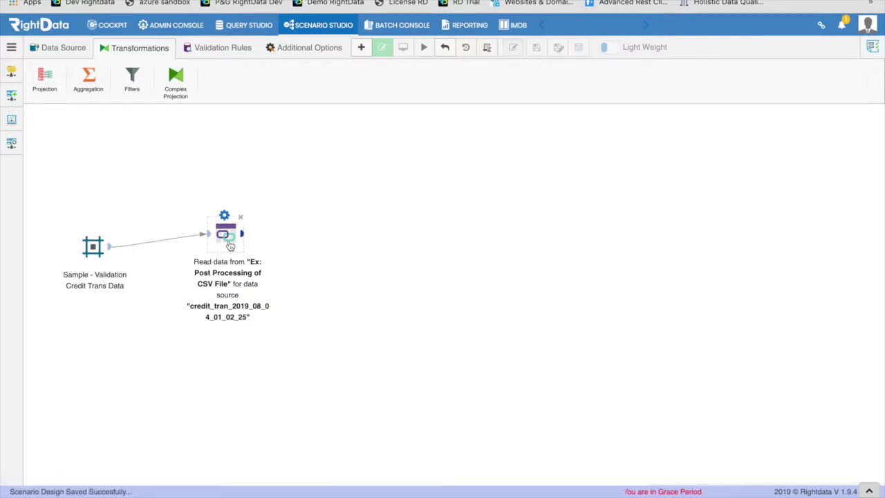
{"action": "left_click", "coordinate": [235, 49]}
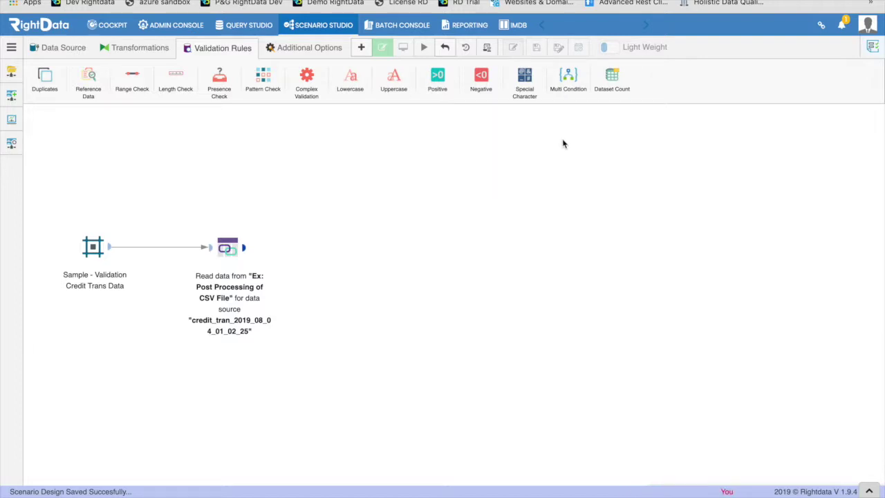
- Add a Duplicate Check node described 'Suspicious Duplicate Transactions'
{"action": "left_click_drag", "start_coordinate": [47, 80], "coordinate": [370, 178]}
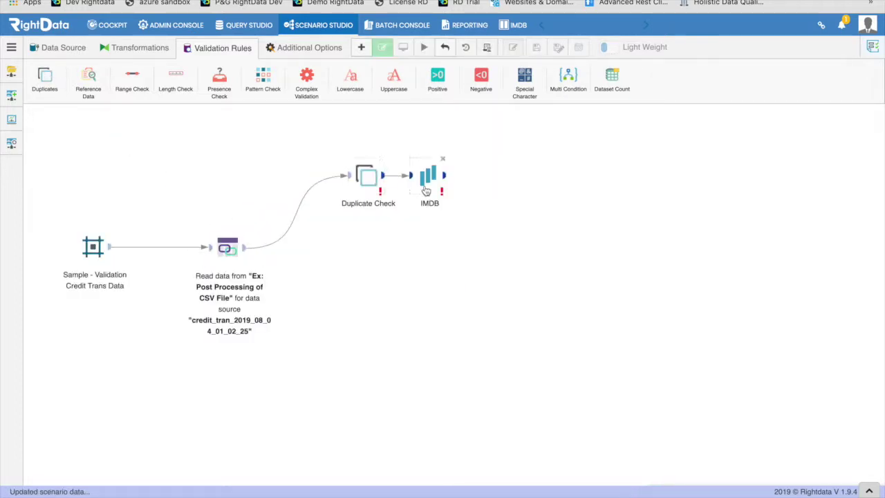
{"action": "left_click_drag", "start_coordinate": [426, 180], "coordinate": [537, 252]}
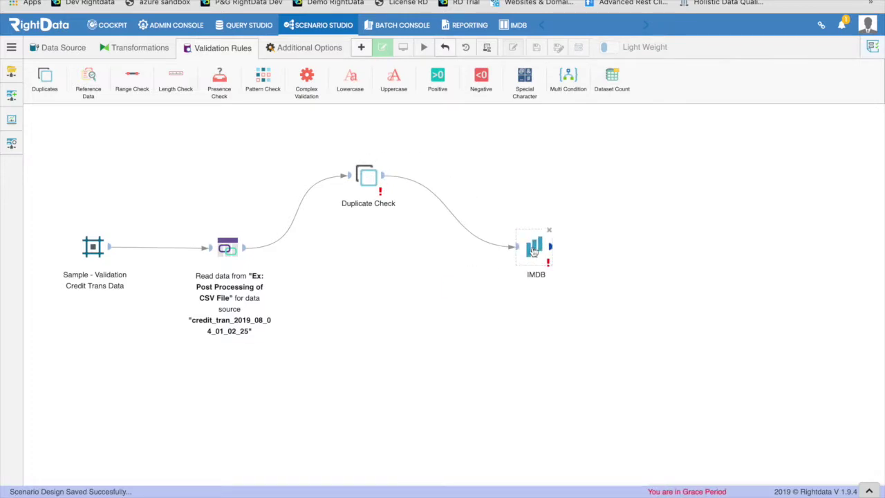
{"action": "left_click", "coordinate": [364, 181]}
{"action": "left_click_drag", "start_coordinate": [364, 181], "coordinate": [378, 169]}
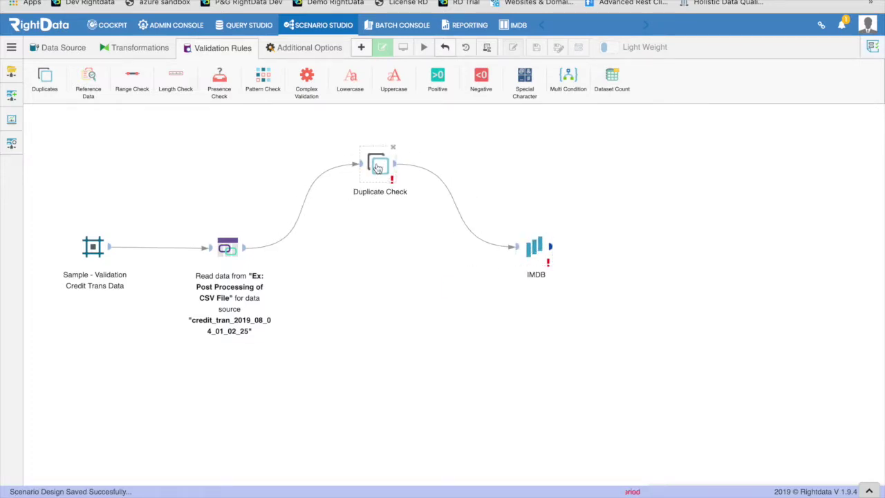
{"action": "double_click", "coordinate": [377, 167]}
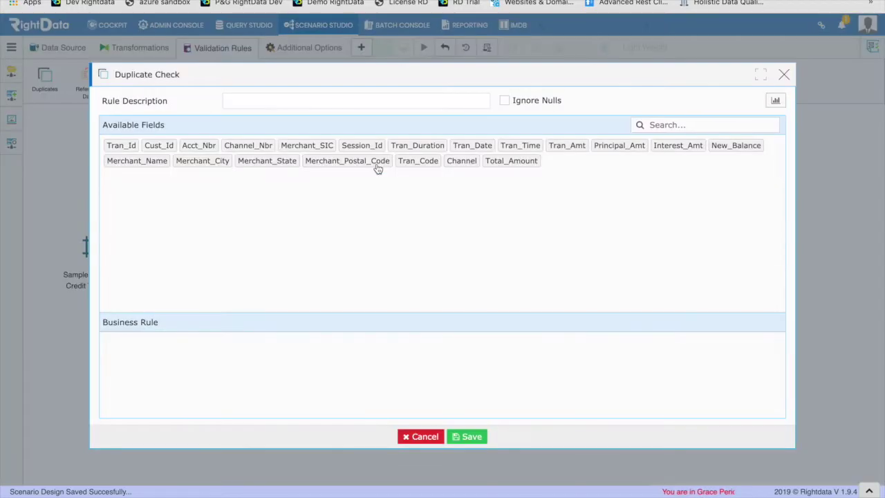
{"action": "left_click", "coordinate": [265, 101]}
{"action": "type", "text": "Sups"}
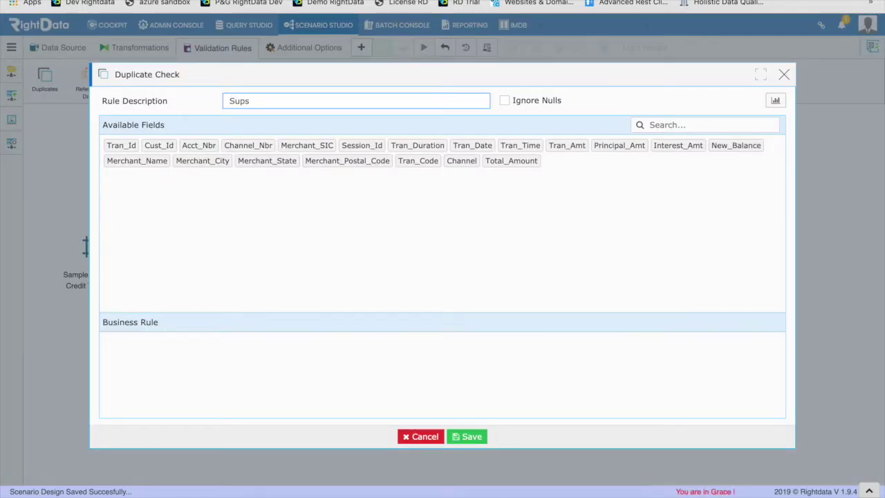
{"action": "type", "text": "picous"}
{"action": "key", "text": "BackSpace"}
{"action": "key", "text": "BackSpace"}
{"action": "key", "text": "BackSpace"}
{"action": "type", "text": "ious Duplicate Transactions"}
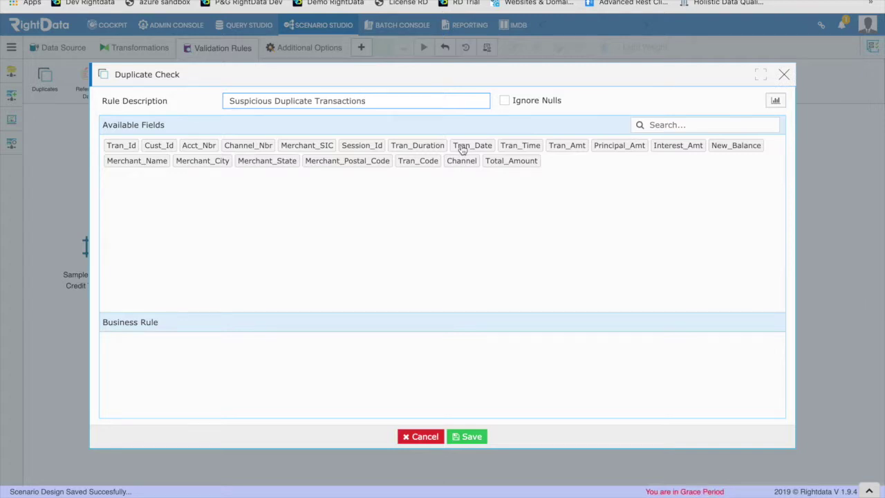
- Check duplicates on Tran_Date, Tran_Time, Tran_Amt and Principal_Amt
{"action": "left_click", "coordinate": [473, 146]}
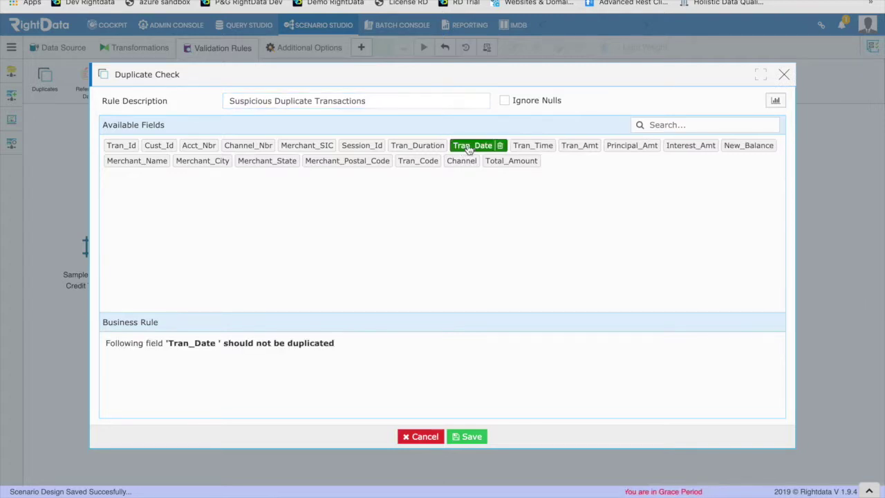
{"action": "left_click", "coordinate": [524, 149]}
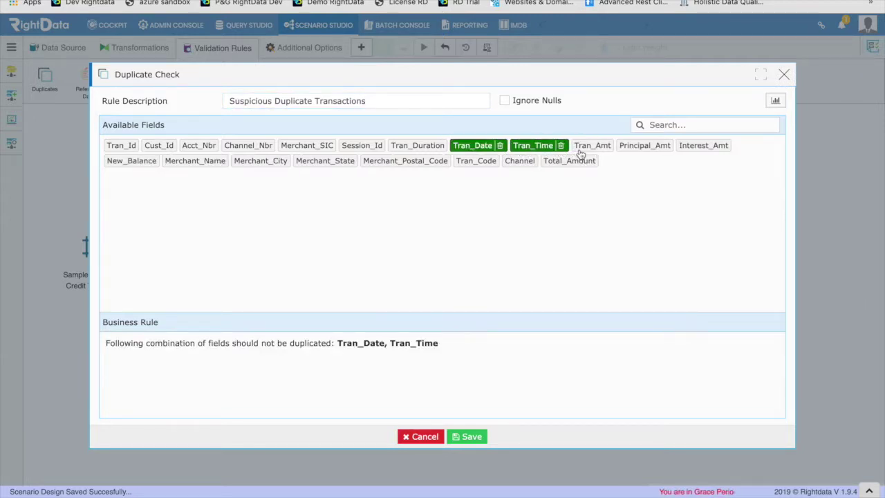
{"action": "left_click", "coordinate": [584, 149]}
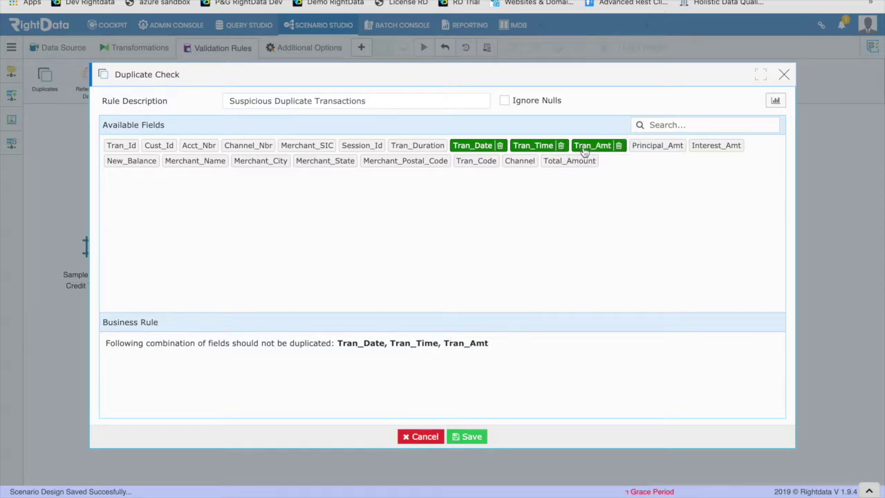
{"action": "left_click", "coordinate": [644, 149]}
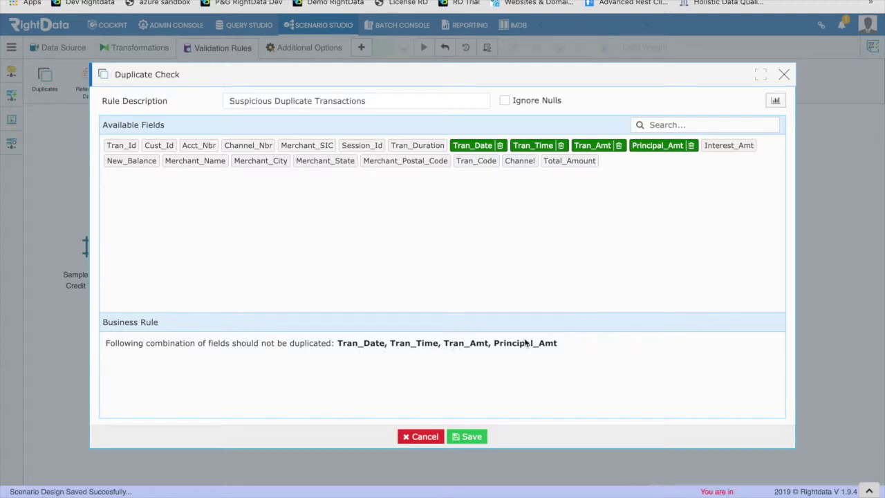
{"action": "left_click", "coordinate": [775, 101]}
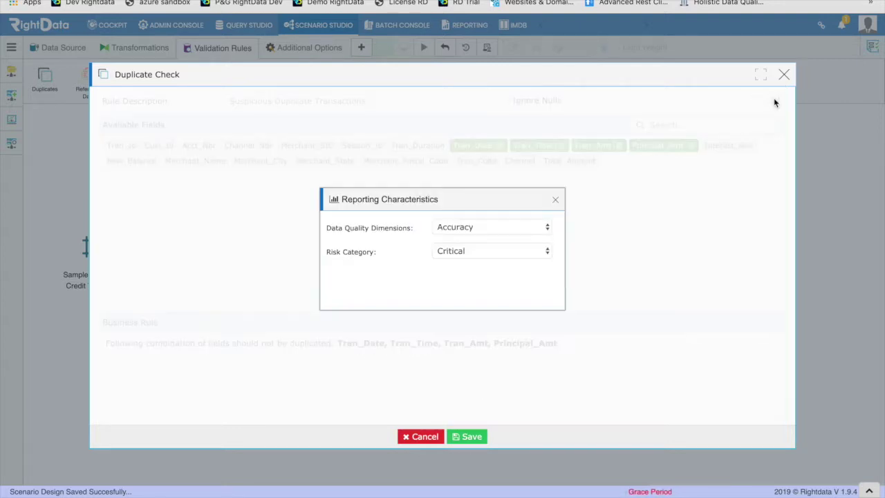
- Rate the duplicate rule Integrity with High risk, save it, then add a Presence Check node
{"action": "left_click", "coordinate": [454, 234]}
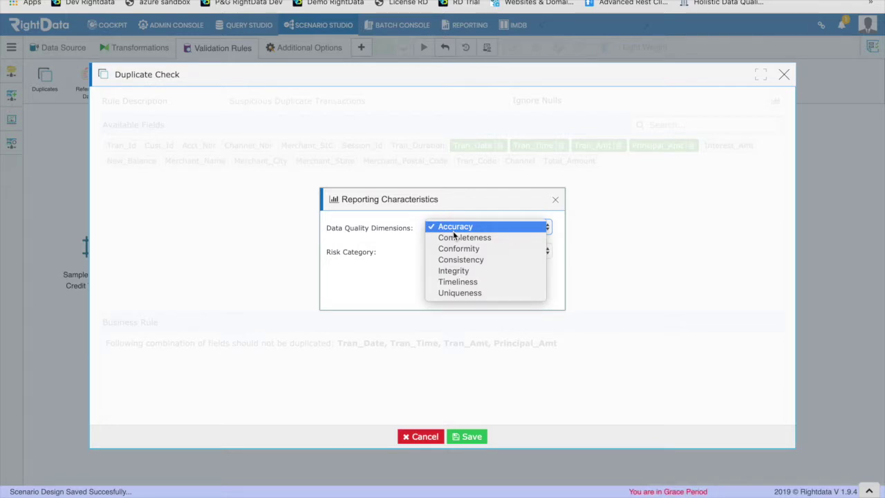
{"action": "left_click", "coordinate": [464, 273]}
{"action": "left_click", "coordinate": [468, 252]}
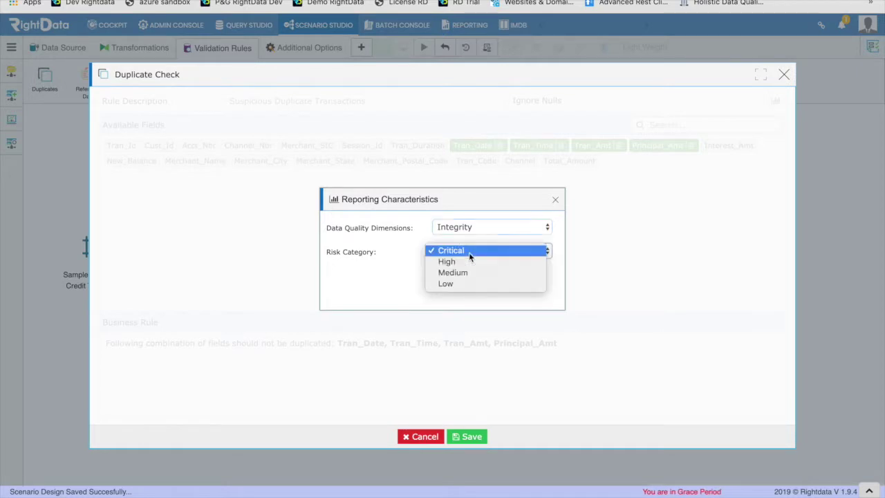
{"action": "left_click", "coordinate": [467, 261]}
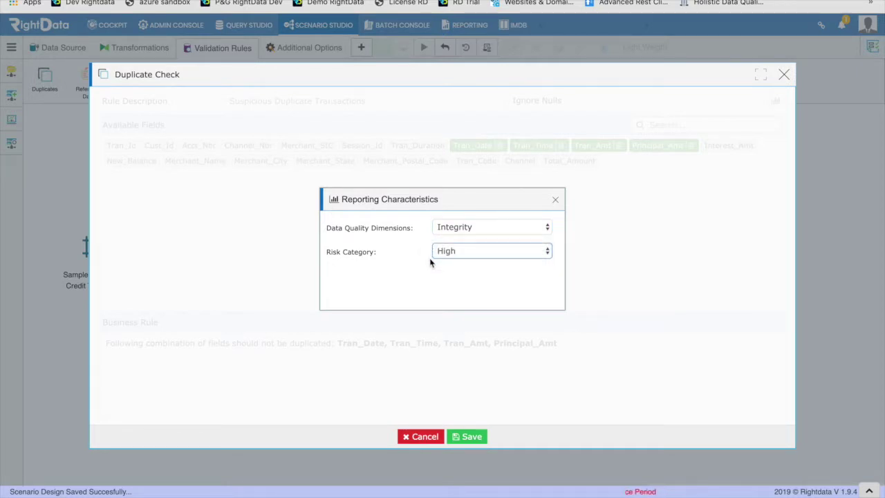
{"action": "left_click", "coordinate": [555, 202]}
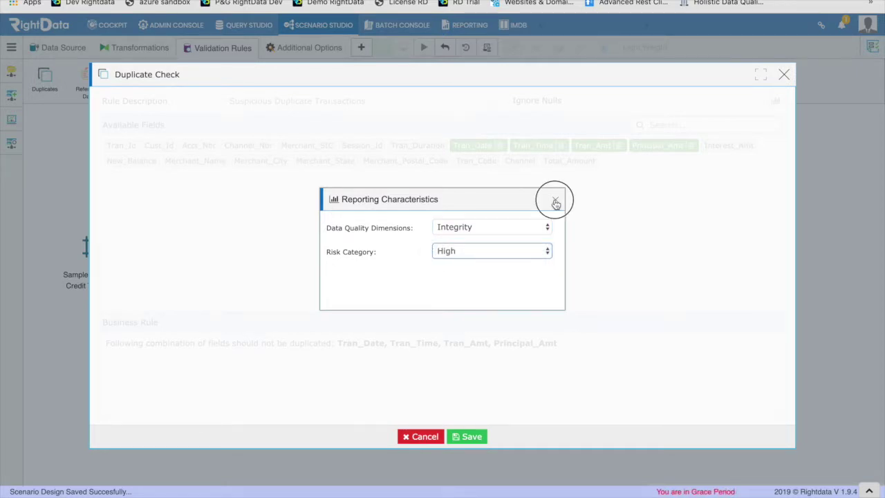
{"action": "left_click", "coordinate": [468, 437]}
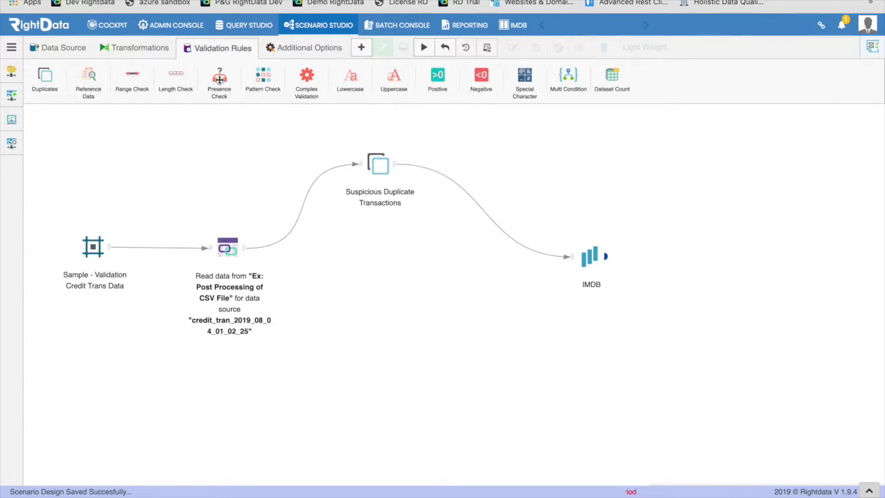
{"action": "left_click_drag", "start_coordinate": [219, 80], "coordinate": [391, 278]}
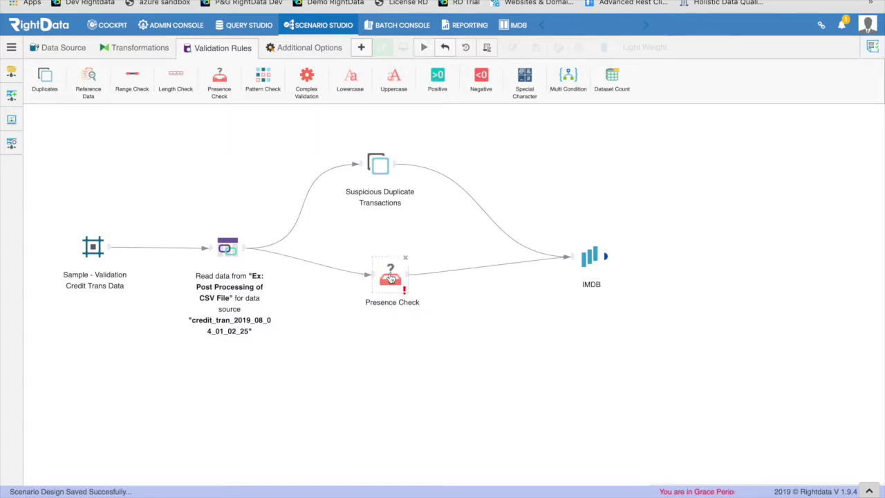
- Describe the Presence Check 'Mandatory Fields', requiring Merchant_Postal_Code and Merchant_State
{"action": "double_click", "coordinate": [391, 278]}
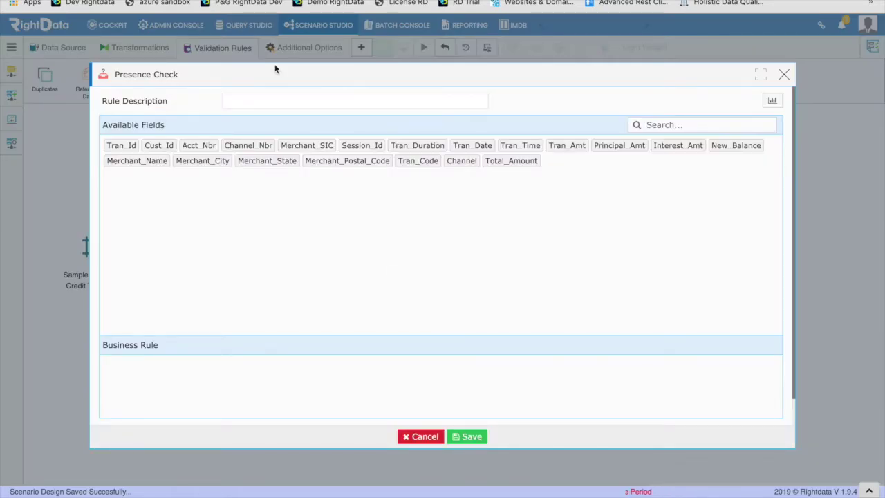
{"action": "left_click", "coordinate": [268, 101]}
{"action": "type", "text": "M"}
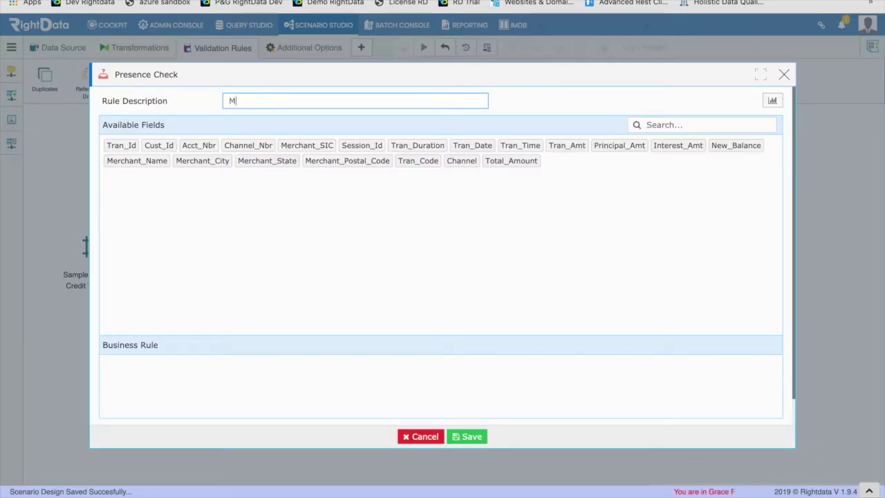
{"action": "type", "text": "andato"}
{"action": "key", "text": "BackSpace"}
{"action": "type", "text": "tory Fields"}
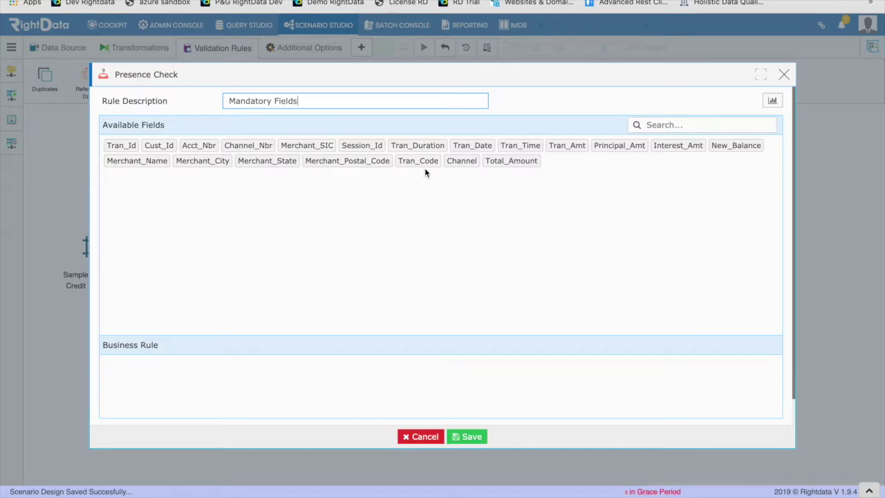
{"action": "left_click", "coordinate": [330, 165]}
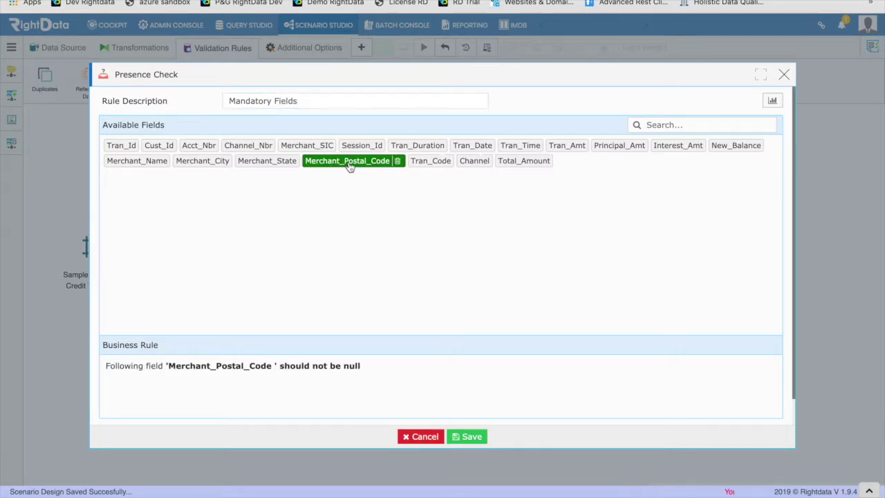
{"action": "left_click", "coordinate": [269, 161]}
- Rate the Mandatory Fields rule Uniqueness with High risk and save it
{"action": "left_click", "coordinate": [772, 100]}
{"action": "left_click", "coordinate": [454, 227]}
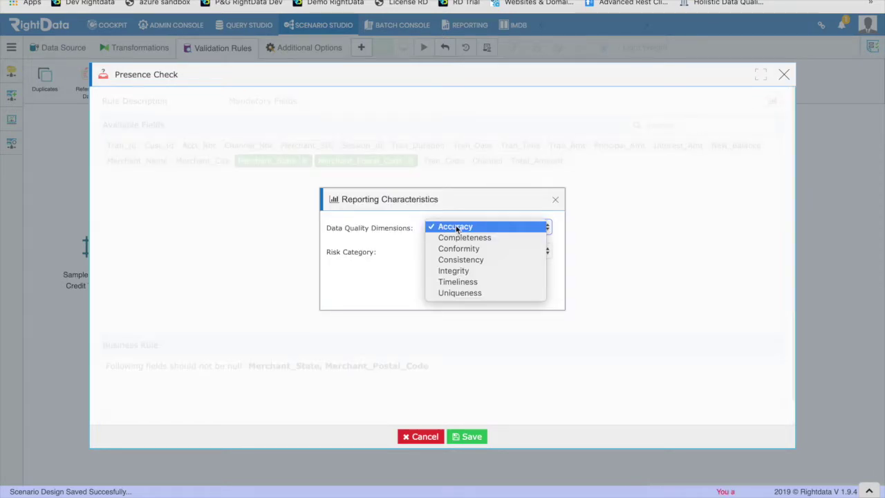
{"action": "left_click", "coordinate": [454, 292]}
{"action": "left_click", "coordinate": [456, 251]}
{"action": "left_click", "coordinate": [467, 263]}
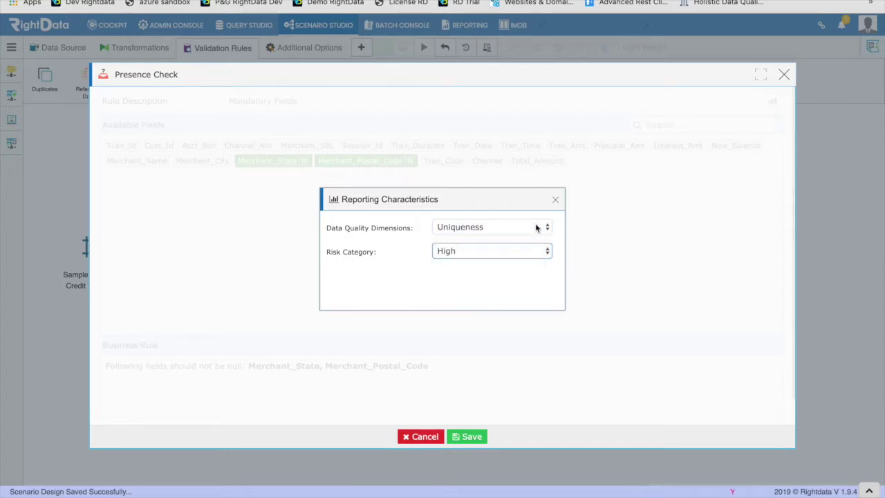
{"action": "left_click", "coordinate": [555, 199]}
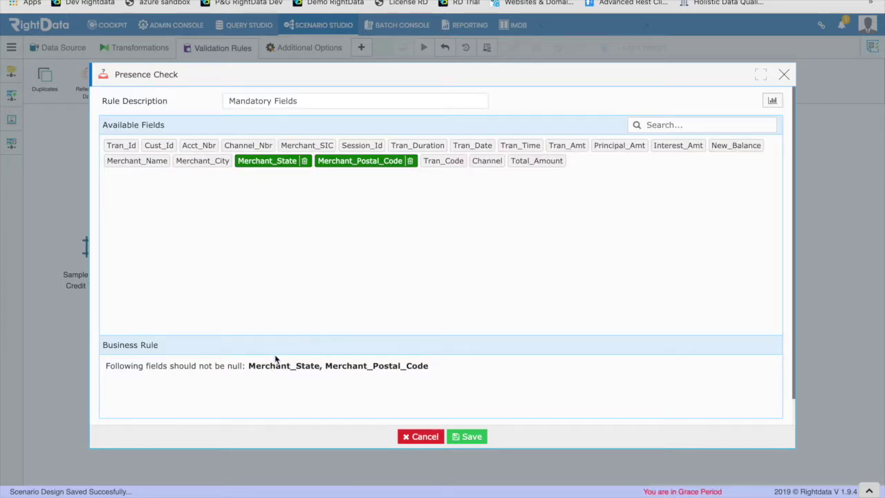
{"action": "left_click", "coordinate": [472, 436]}
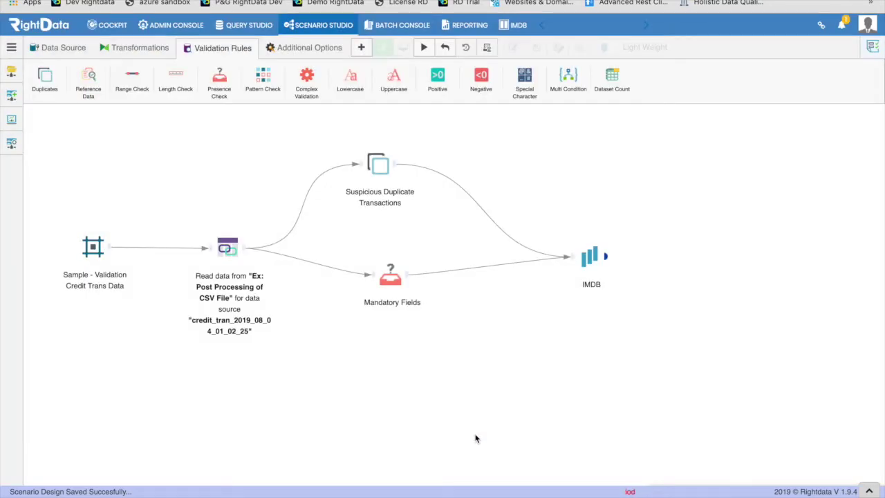
- Place a Multi Condition node below Mandatory Fields and open its settings
{"action": "left_click_drag", "start_coordinate": [384, 282], "coordinate": [379, 269]}
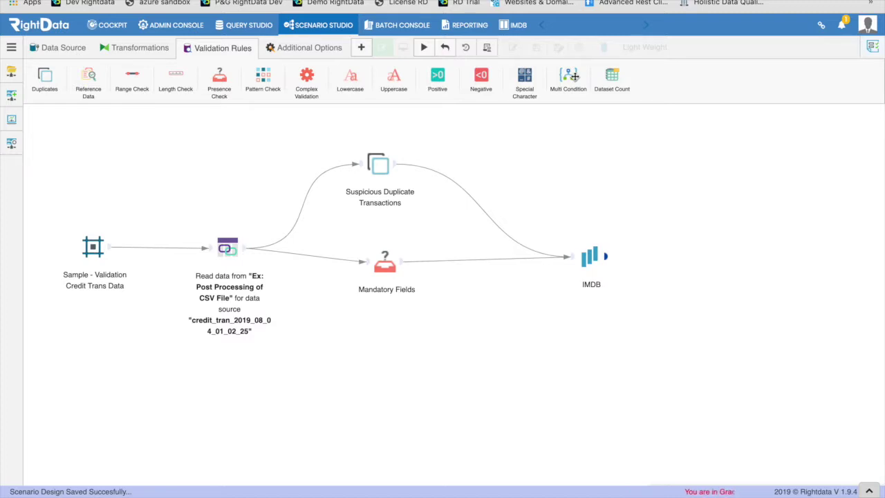
{"action": "left_click_drag", "start_coordinate": [573, 77], "coordinate": [392, 354]}
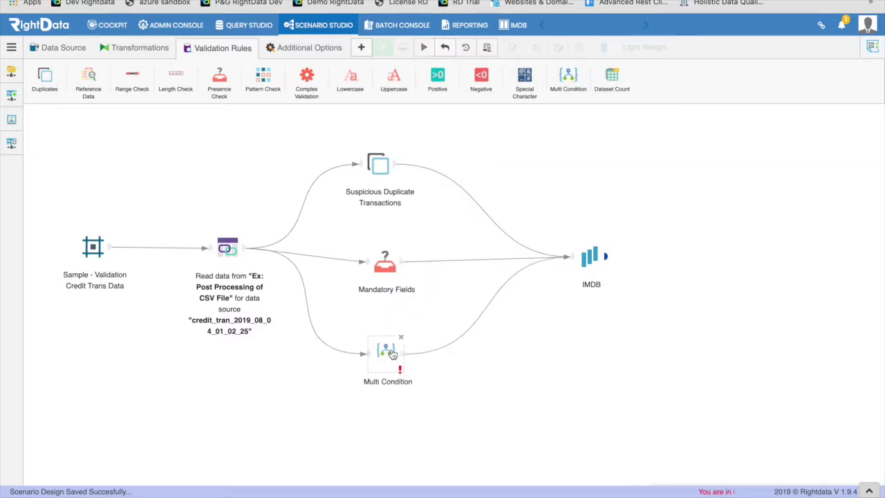
{"action": "double_click", "coordinate": [390, 352]}
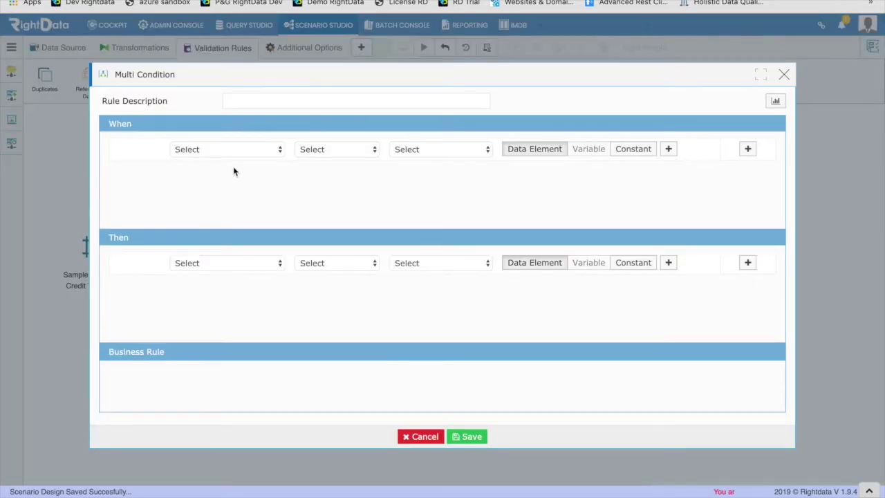
- Set the When condition to Tran_Amt >= constant 1000
{"action": "left_click", "coordinate": [232, 150]}
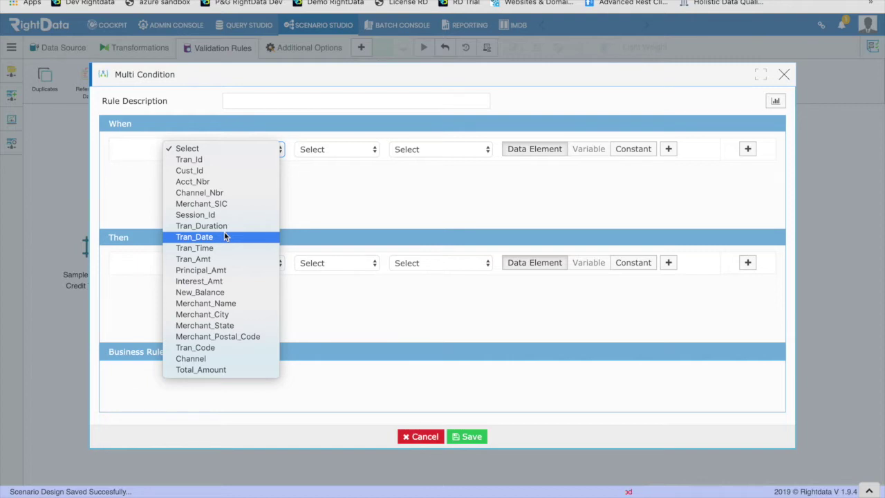
{"action": "left_click", "coordinate": [228, 257]}
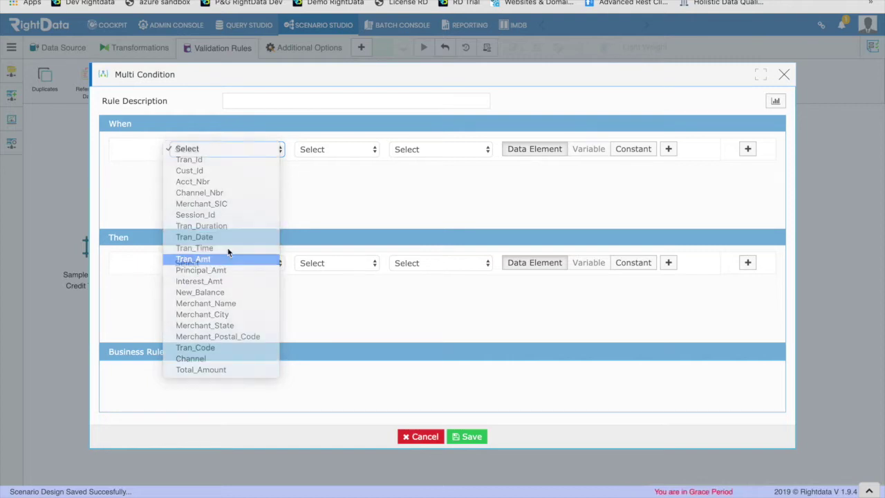
{"action": "left_click", "coordinate": [633, 149]}
{"action": "left_click", "coordinate": [323, 150]}
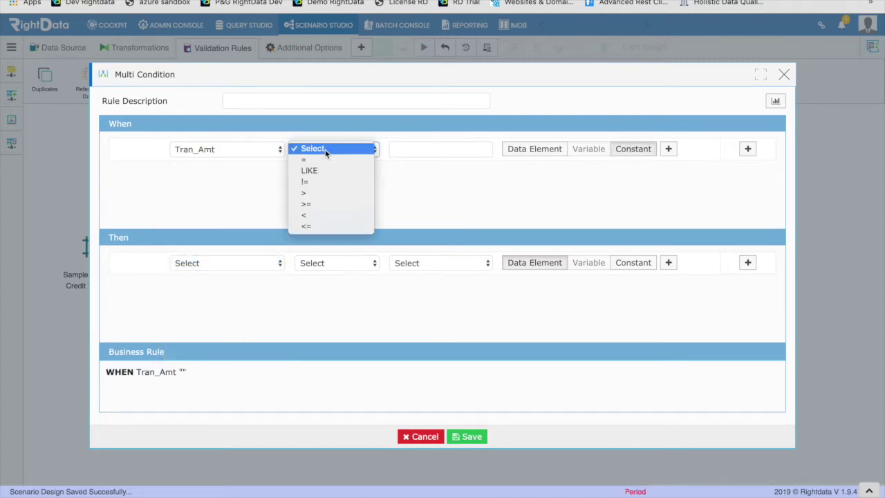
{"action": "left_click", "coordinate": [321, 192]}
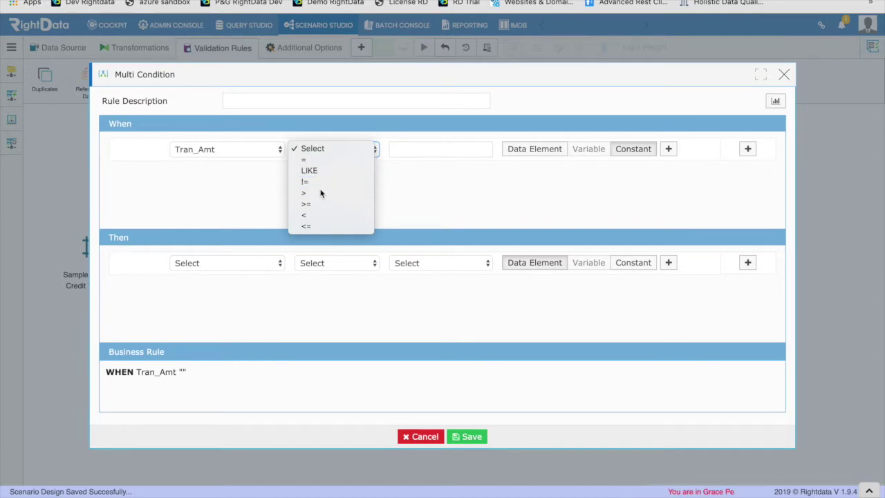
{"action": "left_click", "coordinate": [401, 149]}
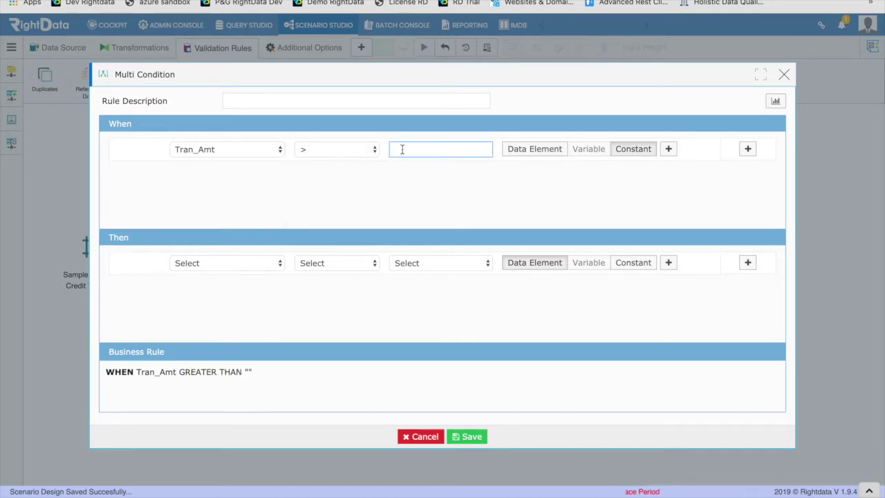
{"action": "left_click", "coordinate": [361, 152]}
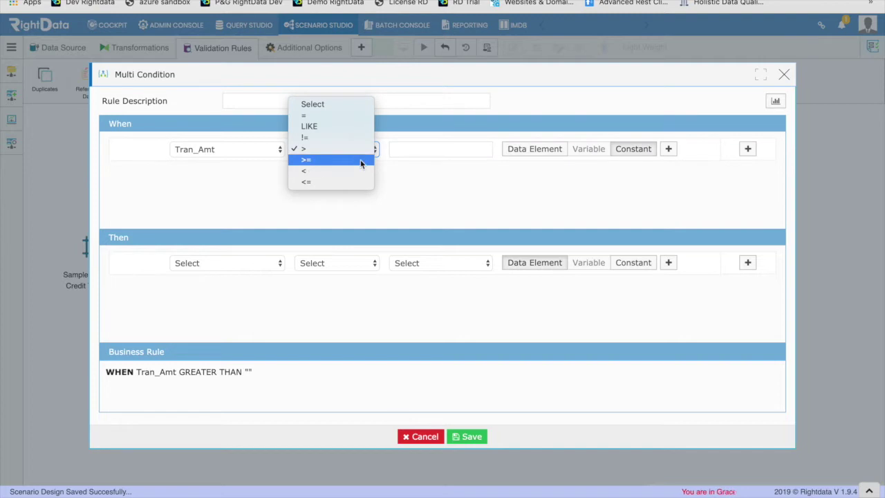
{"action": "left_click", "coordinate": [352, 166]}
{"action": "left_click", "coordinate": [409, 152]}
{"action": "type", "text": "1000"}
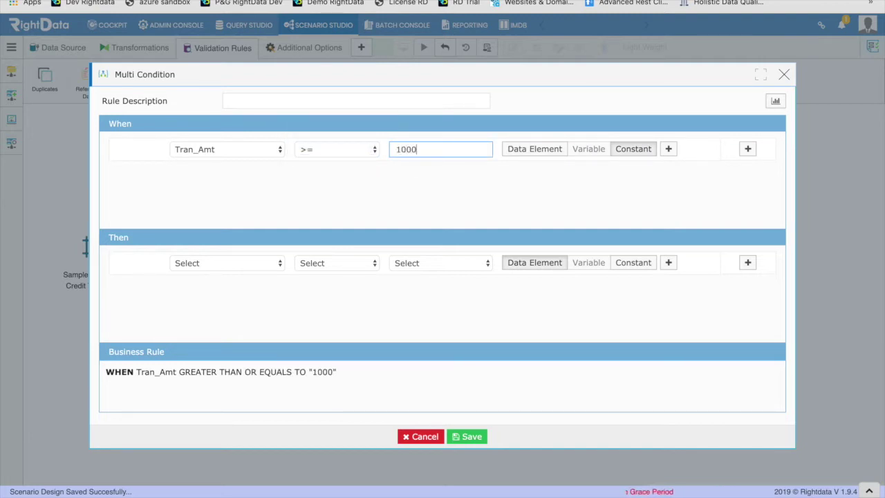
- Set the Then condition to Merchant_Name != empty constant
{"action": "left_click", "coordinate": [211, 263]}
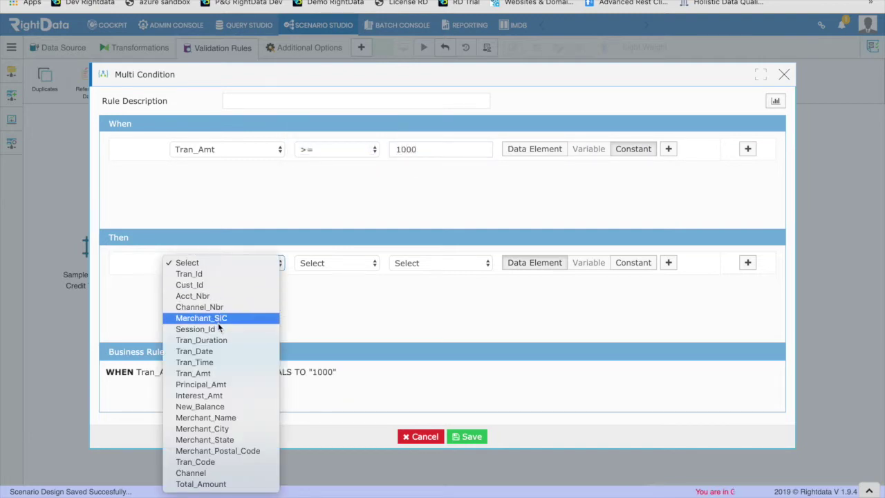
{"action": "left_click", "coordinate": [221, 418]}
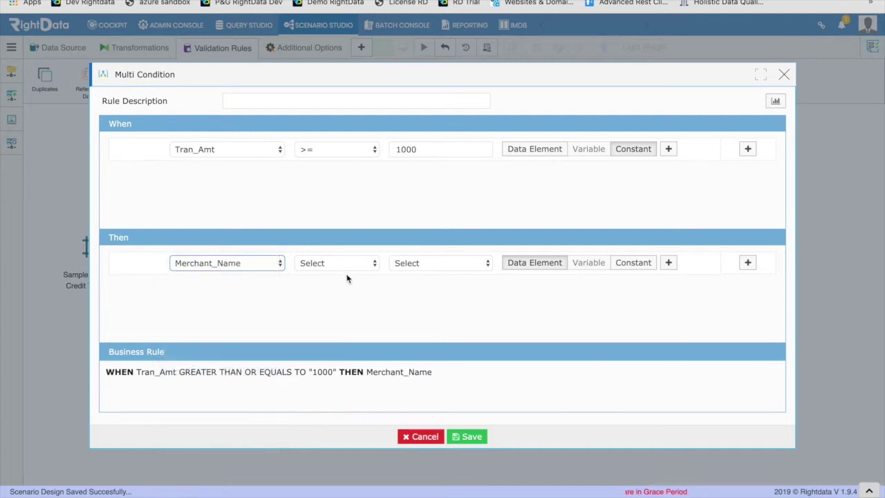
{"action": "left_click", "coordinate": [349, 264]}
{"action": "left_click", "coordinate": [344, 295]}
{"action": "left_click", "coordinate": [625, 263]}
{"action": "left_click", "coordinate": [371, 102]}
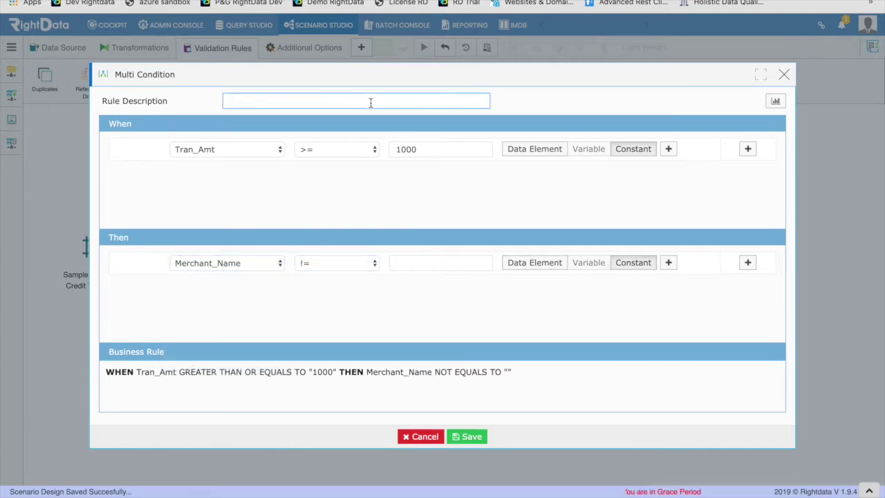
- Rate the rule Consistency with High risk, describe it 'Transaction amount specific rule', and save
{"action": "left_click", "coordinate": [775, 101]}
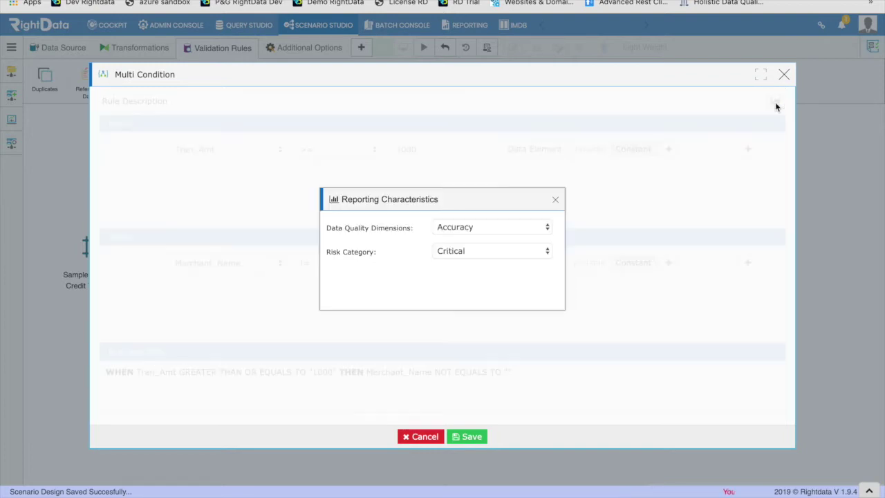
{"action": "left_click", "coordinate": [470, 230]}
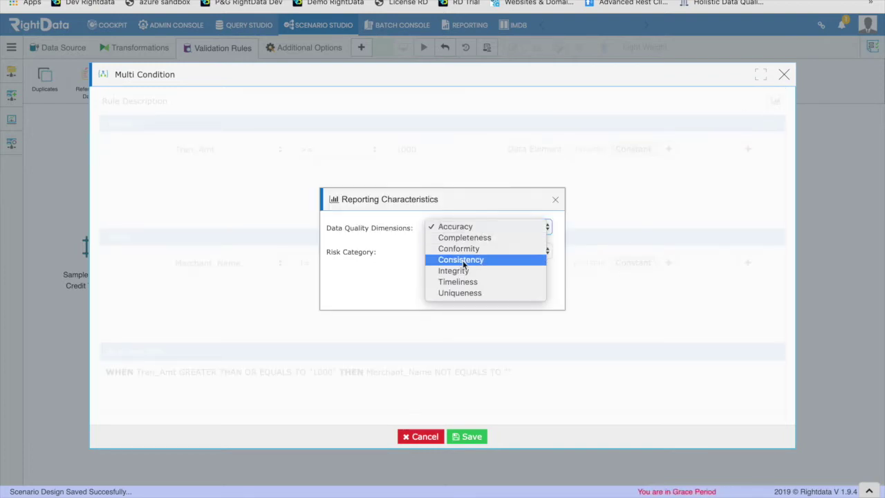
{"action": "left_click", "coordinate": [463, 260]}
{"action": "left_click", "coordinate": [470, 253]}
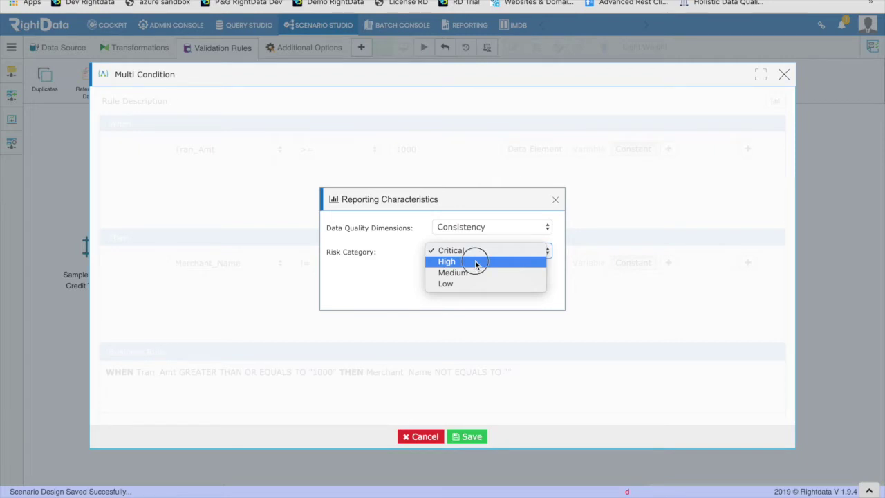
{"action": "left_click", "coordinate": [476, 264]}
{"action": "left_click", "coordinate": [555, 199]}
{"action": "left_click", "coordinate": [344, 97]}
{"action": "type", "text": "Transa"}
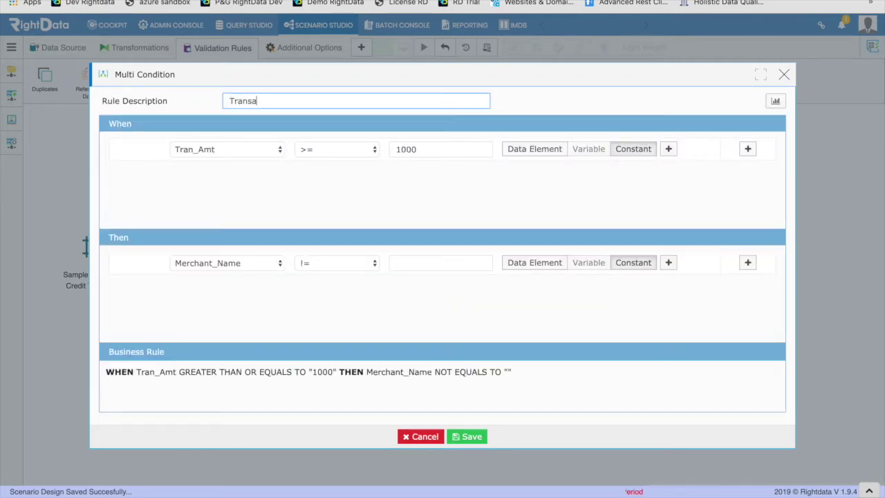
{"action": "type", "text": "ction amount specific rule"}
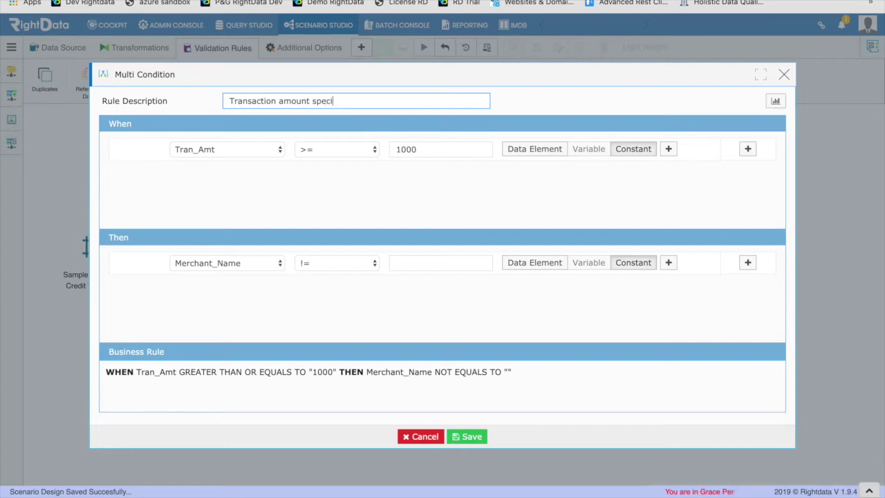
{"action": "left_click", "coordinate": [473, 437]}
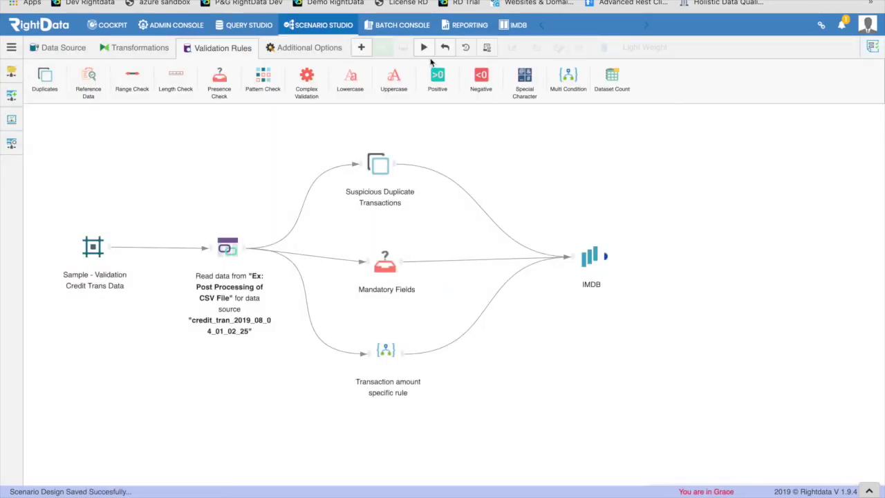
- Run the scenario and open the Validation Execution Summary from the Duplicates exception badge
{"action": "left_click", "coordinate": [424, 47]}
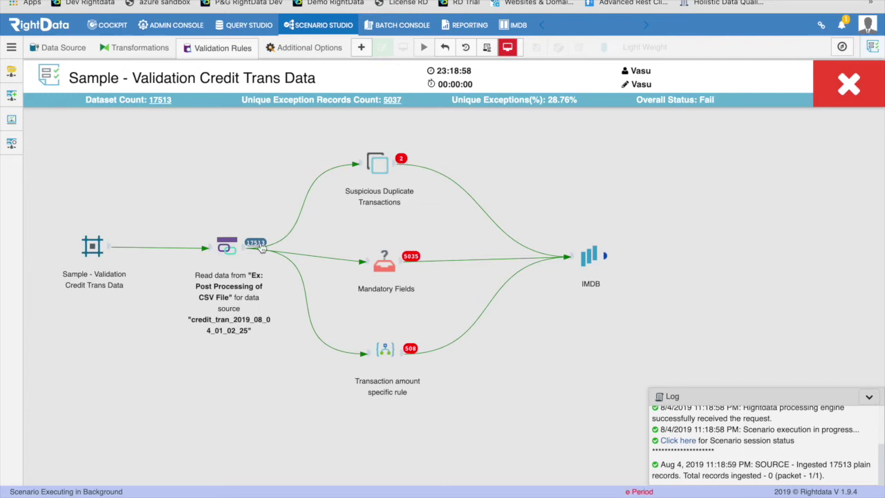
{"action": "left_click", "coordinate": [401, 158]}
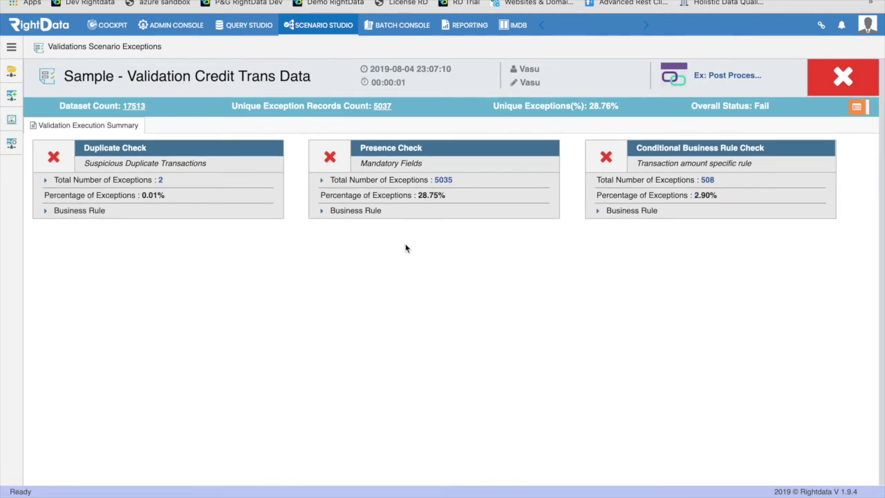
- Expand the business rule on all three check cards, then list the 2 duplicate records
{"action": "left_click", "coordinate": [46, 212]}
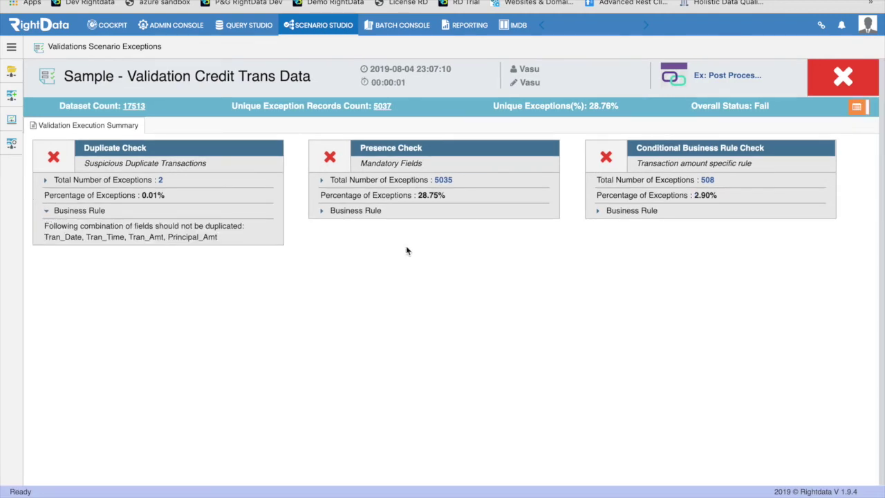
{"action": "left_click", "coordinate": [322, 213]}
{"action": "left_click", "coordinate": [599, 213]}
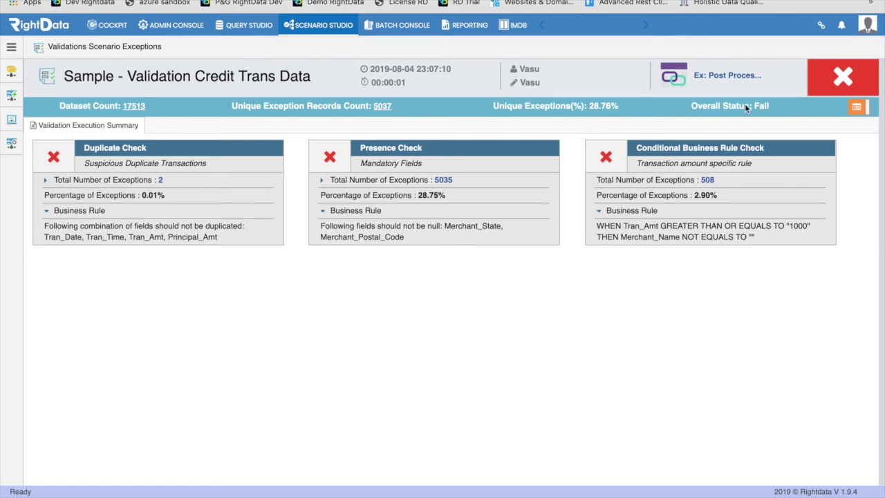
{"action": "left_click", "coordinate": [160, 180]}
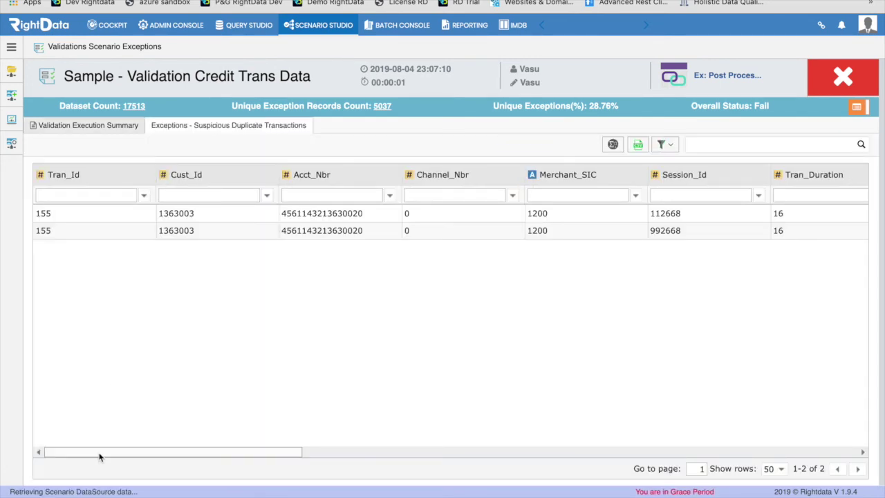